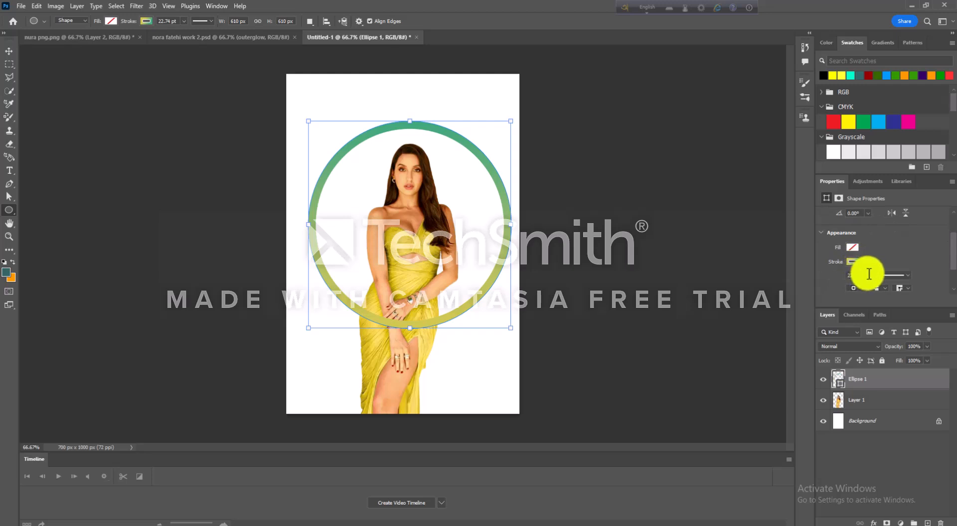
Step: Thicken the circular ring's gradient stroke and move the ring down over the woman's torso and legs
click(872, 277)
drag(878, 289, 886, 291)
click(9, 51)
drag(405, 144, 407, 218)
Step: Move the woman up slightly, then raise the ring so its upper band sits just below her chin
mouse_move(407, 172)
mouse_down()
mouse_move(409, 164)
mouse_move(415, 173)
mouse_move(412, 156)
mouse_up()
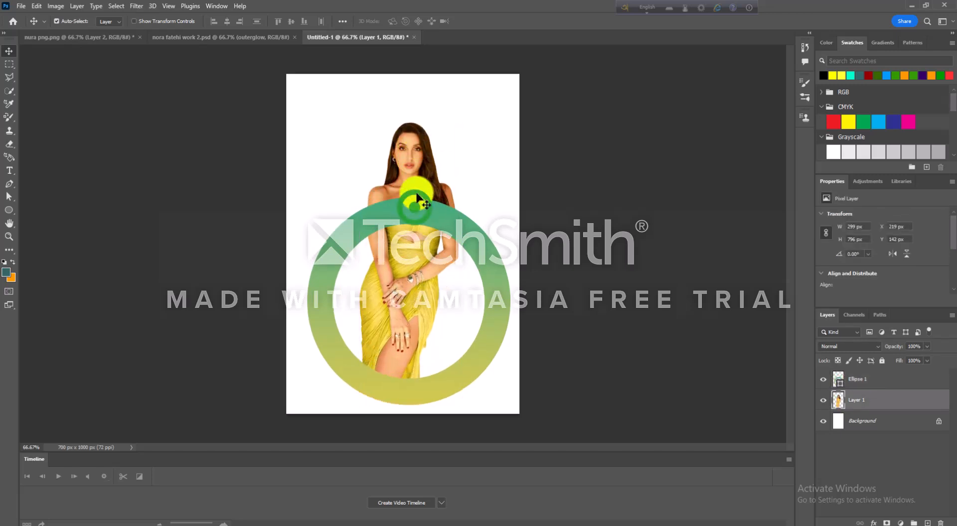
click(416, 208)
drag(415, 207, 416, 194)
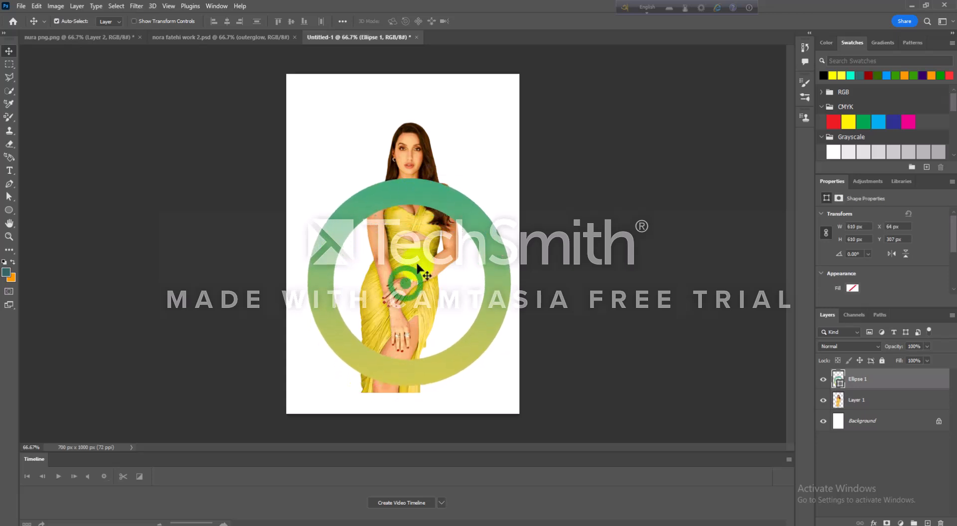
Step: Nudge the woman's layer slightly down and to the left within the ring
click(406, 286)
key(Right)
key(Down)
key(Down)
key(Down)
key(Left)
key(Left)
key(Left)
key(Left)
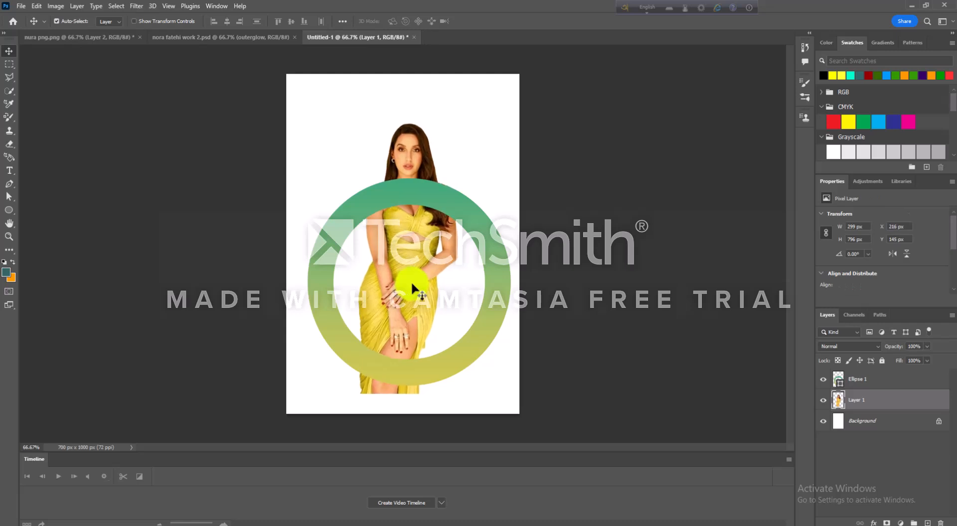
key(Left)
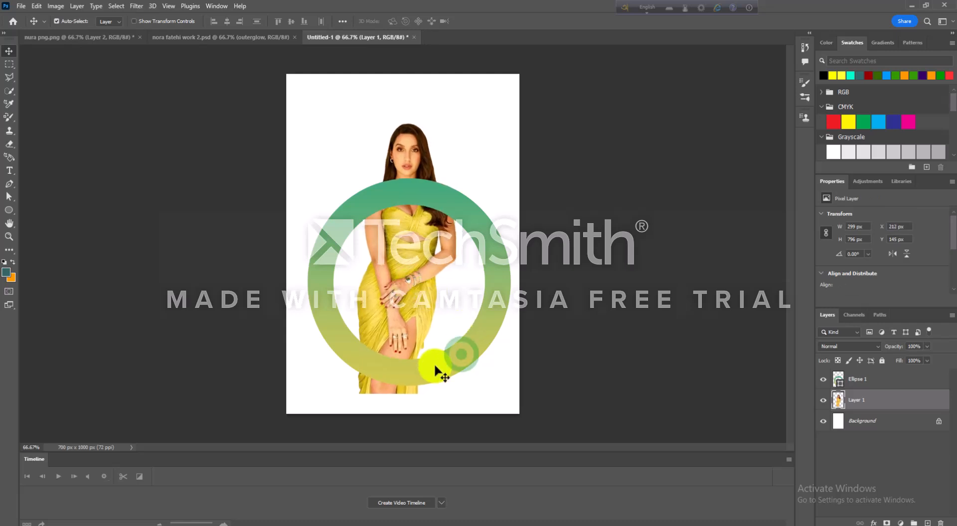
Step: Nudge the ring slightly to the left to align it around the woman
click(436, 369)
key(Left)
key(Left)
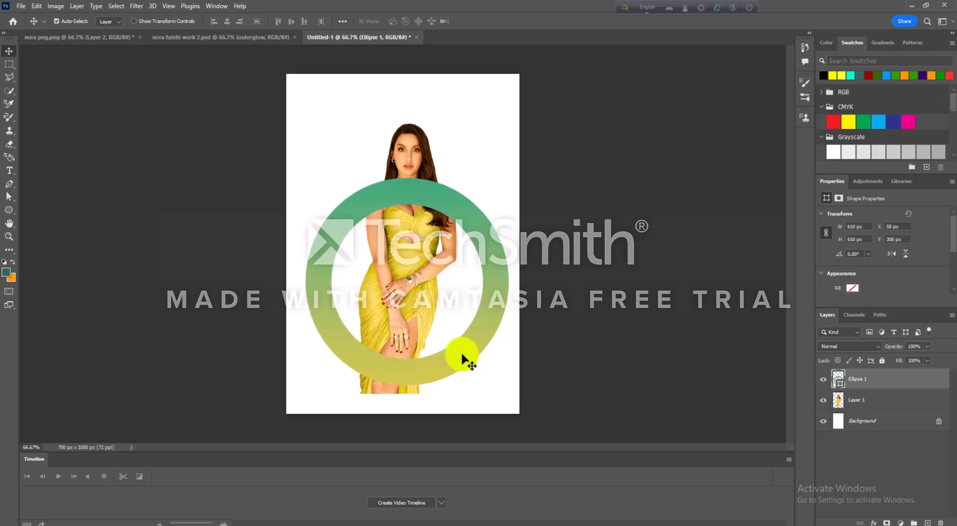
Step: Load the pixels of the woman's layer, Layer 1, as a selection
click(403, 325)
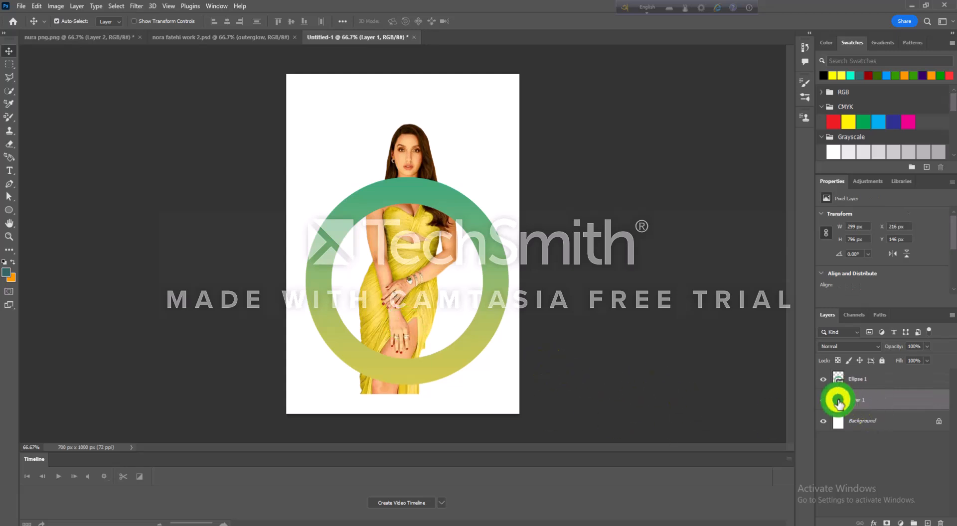
right_click(851, 406)
key(Escape)
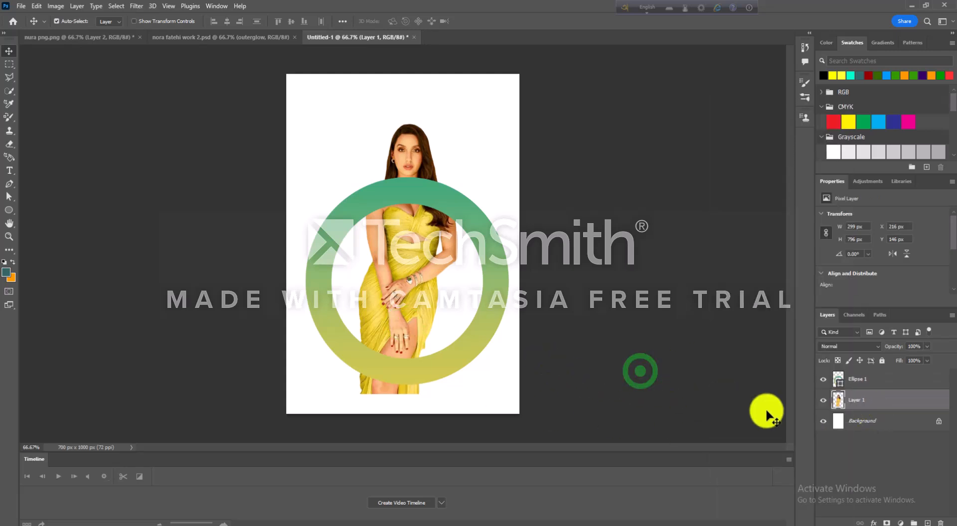
right_click(844, 410)
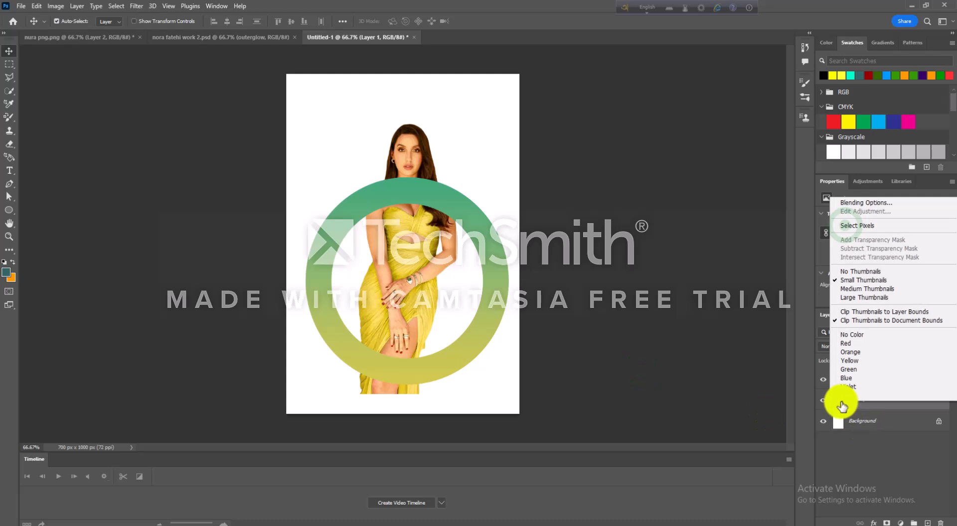
click(844, 220)
Step: Rasterize the Ellipse 1 layer and erase the ring's upper band where it covers the woman inside the selection
click(838, 380)
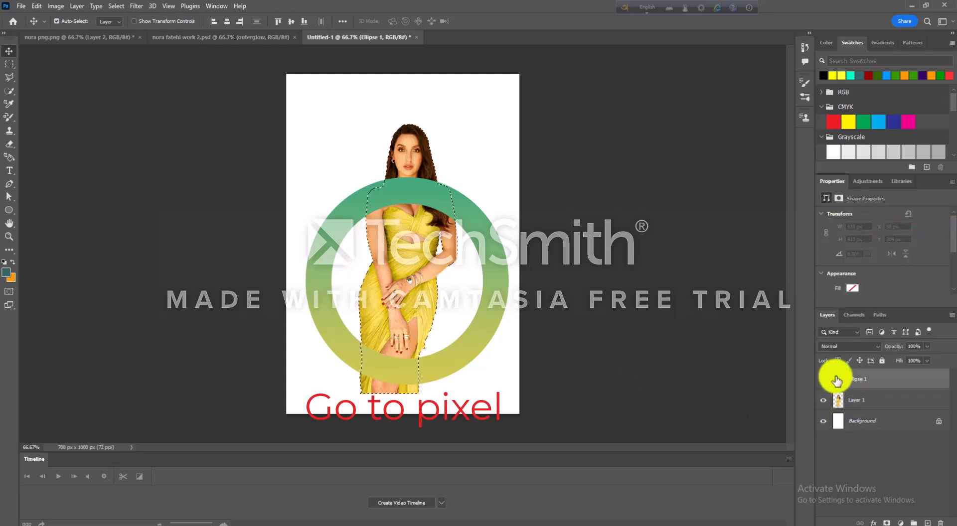
right_click(849, 383)
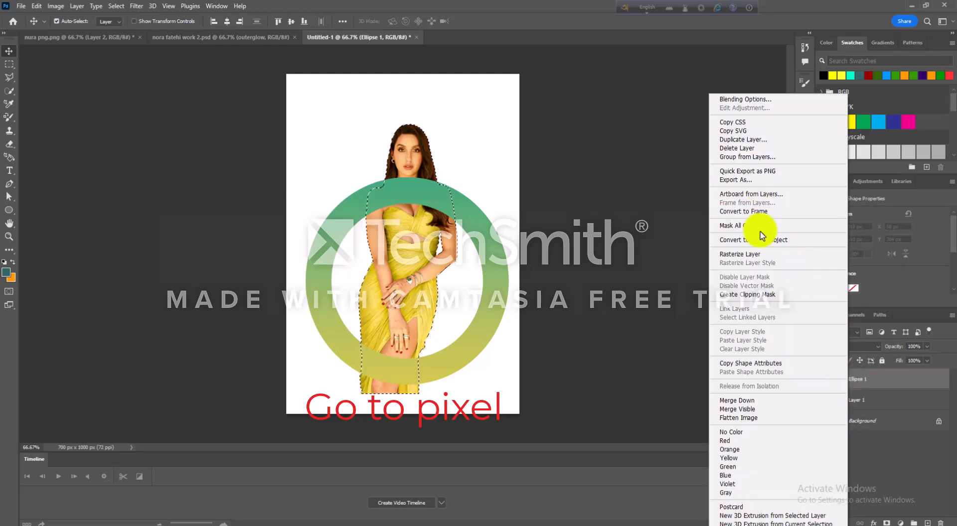
click(746, 256)
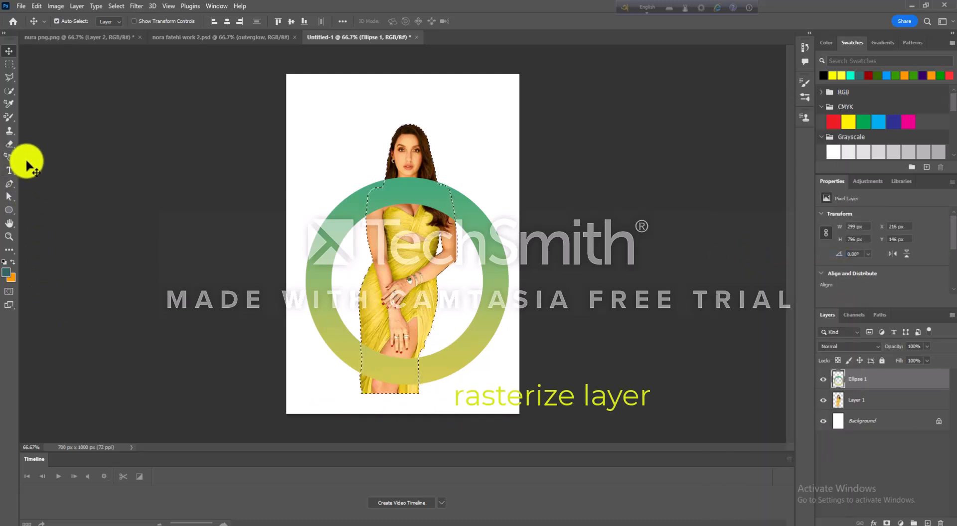
click(9, 144)
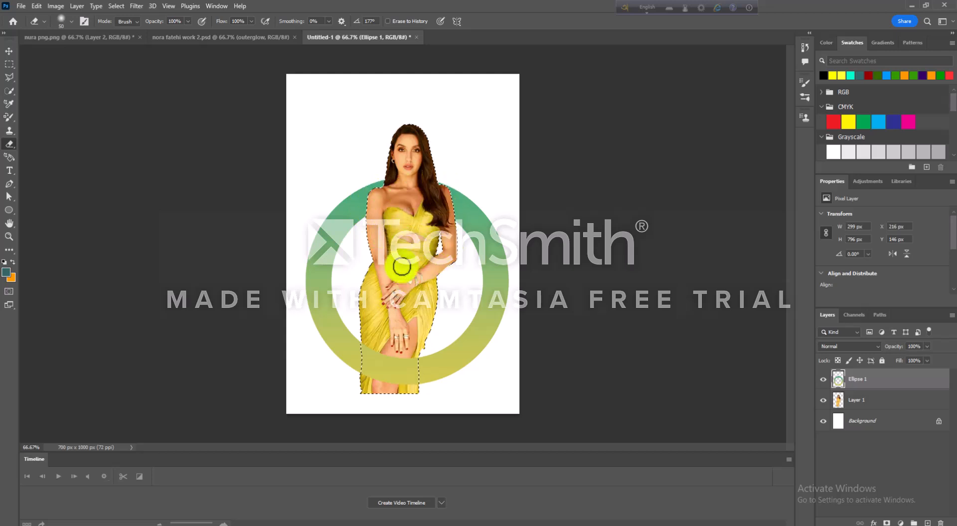
Step: Erase the part of the woman's legs on Layer 1 that extends below the ring, then deselect
click(830, 397)
mouse_move(349, 388)
mouse_down()
mouse_move(274, 393)
mouse_move(439, 396)
mouse_move(359, 396)
mouse_move(338, 386)
mouse_move(417, 399)
mouse_move(379, 396)
mouse_move(354, 384)
mouse_move(400, 398)
mouse_move(355, 374)
mouse_move(422, 387)
mouse_move(351, 394)
mouse_move(423, 397)
mouse_move(361, 392)
mouse_up()
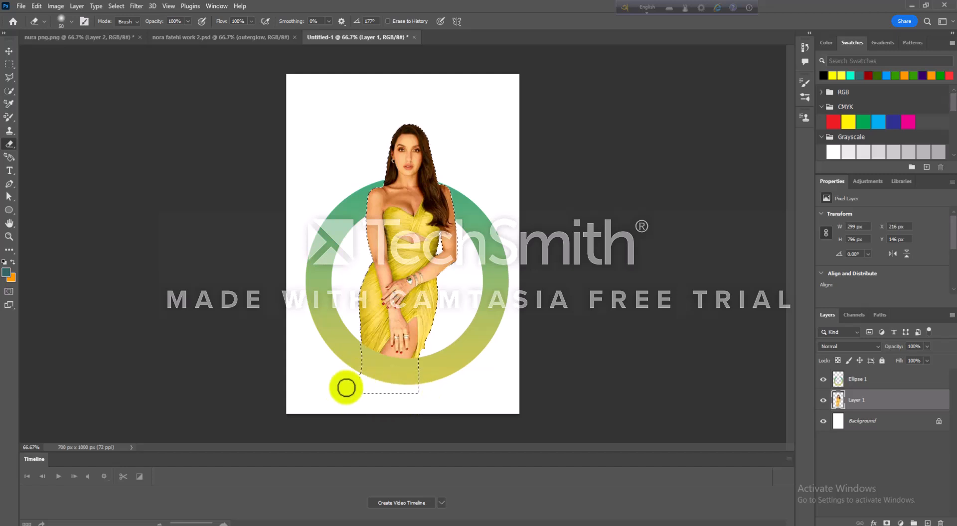
key(ctrl+d)
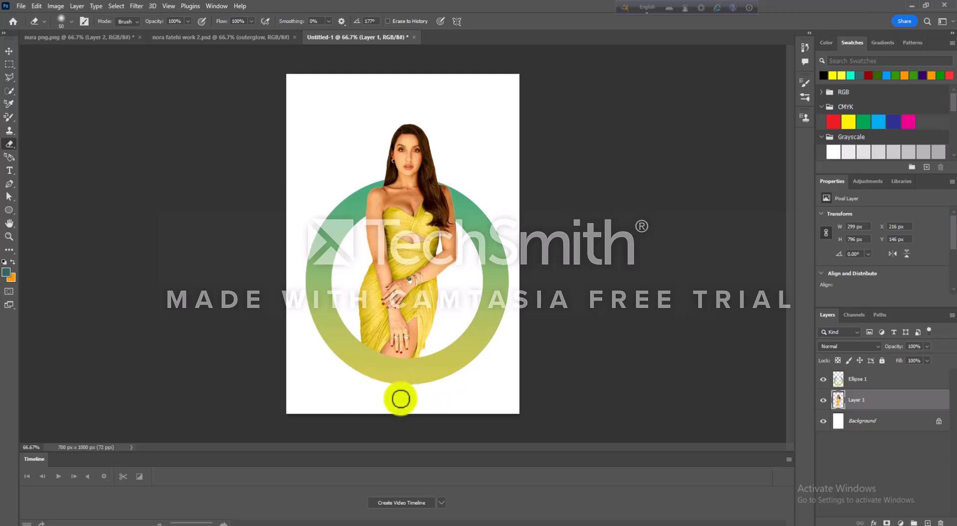
Step: Add a black (000000) Solid Color fill layer directly above the Background layer
click(839, 417)
click(903, 513)
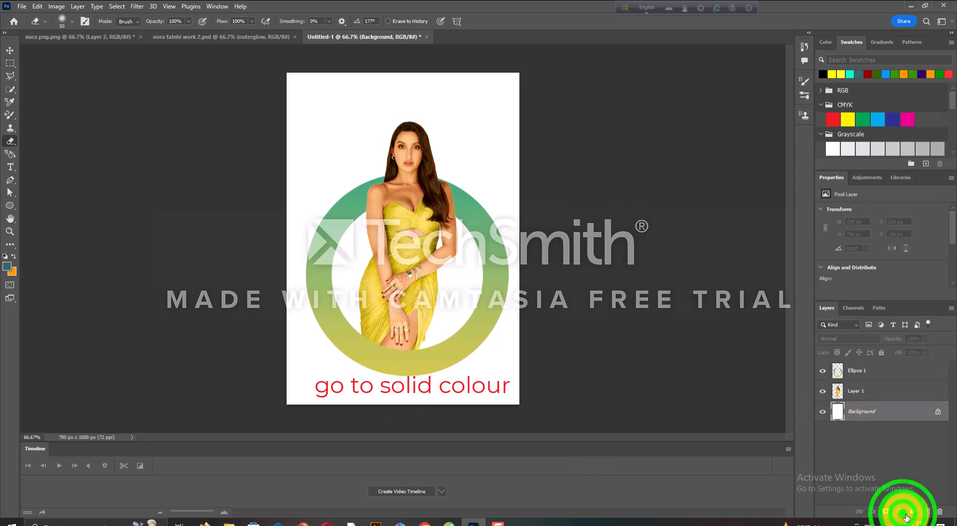
click(893, 338)
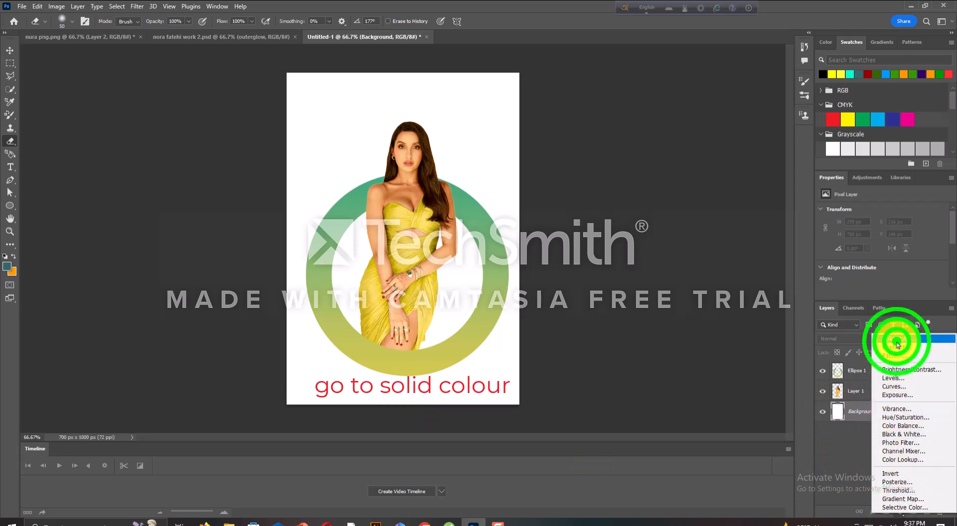
click(641, 225)
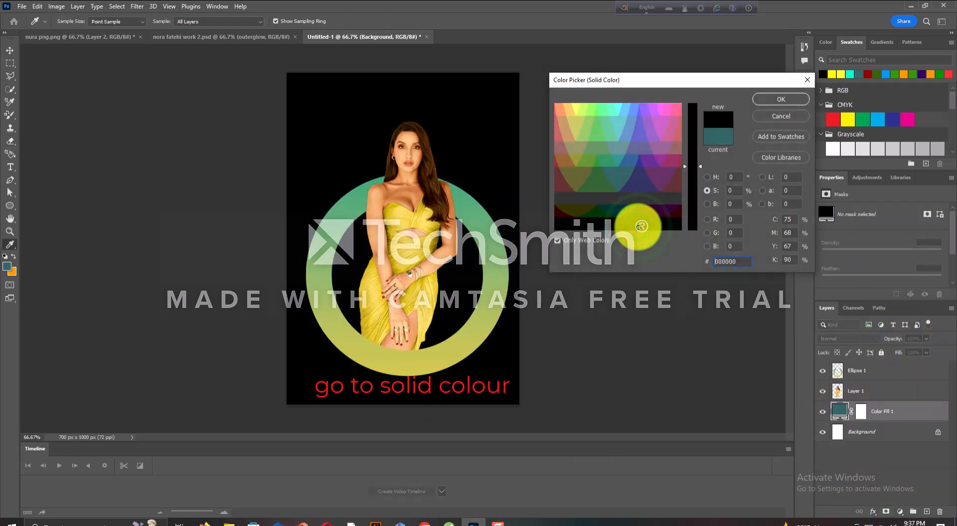
click(782, 98)
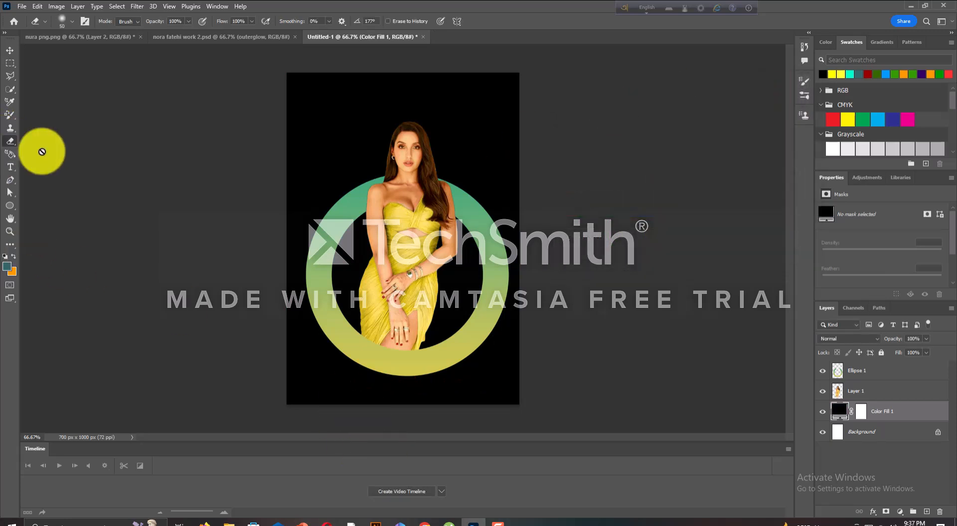
Step: Apply a yellow Outer Glow with 44% opacity and 46 px size to the woman's layer, Layer 1
click(836, 392)
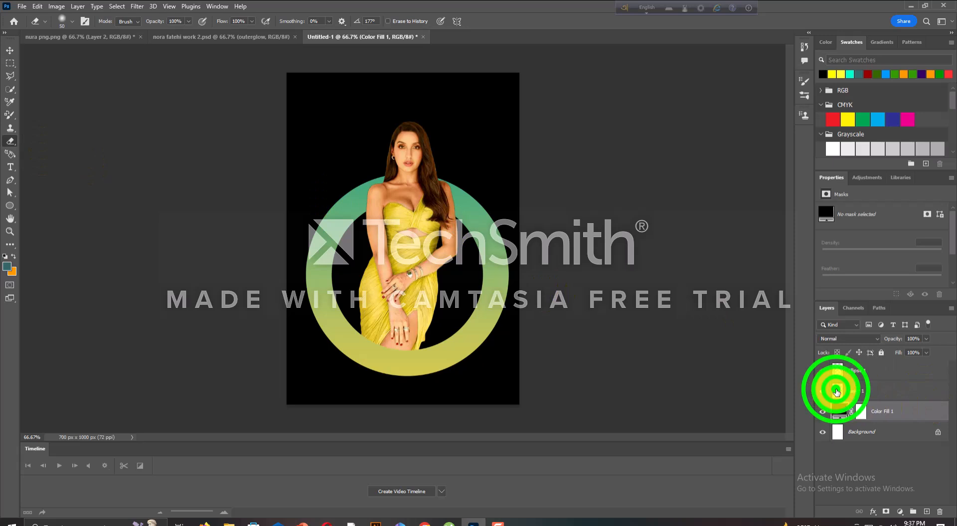
click(446, 107)
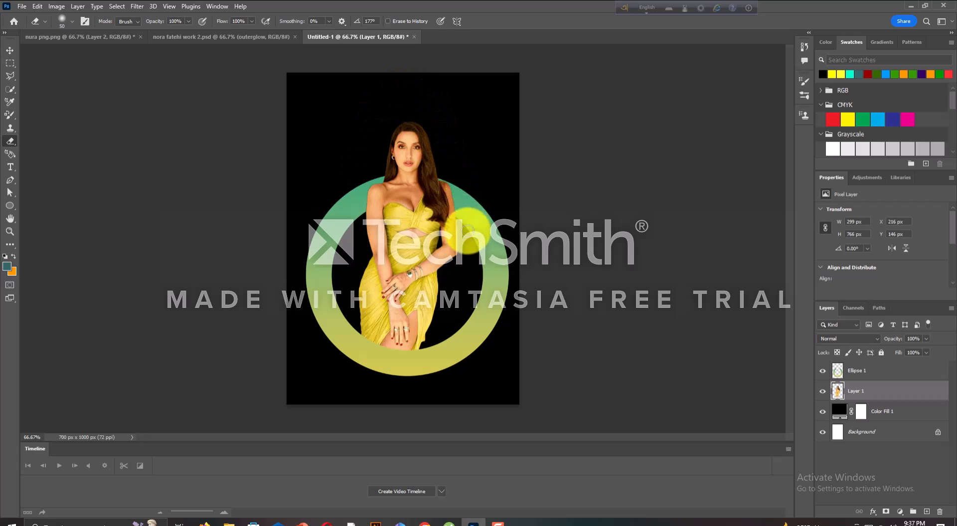
click(9, 50)
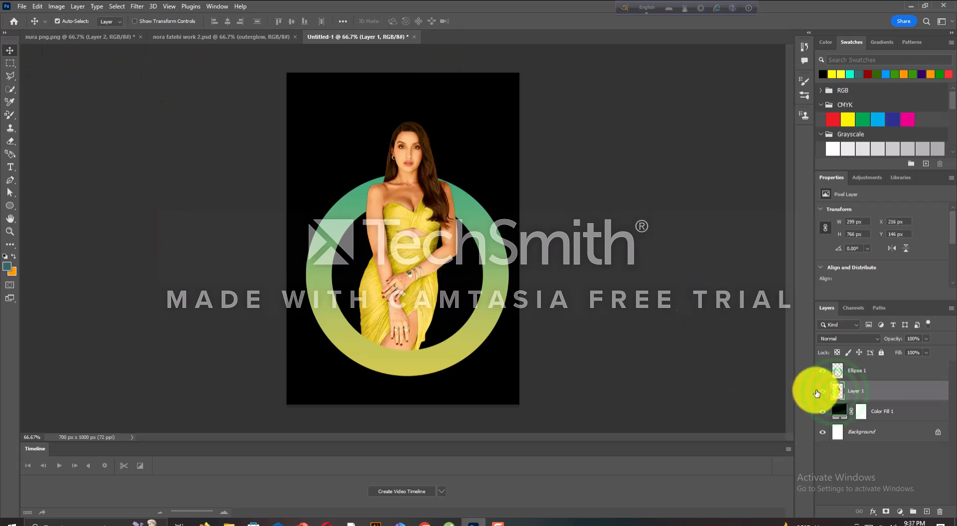
click(835, 392)
click(874, 512)
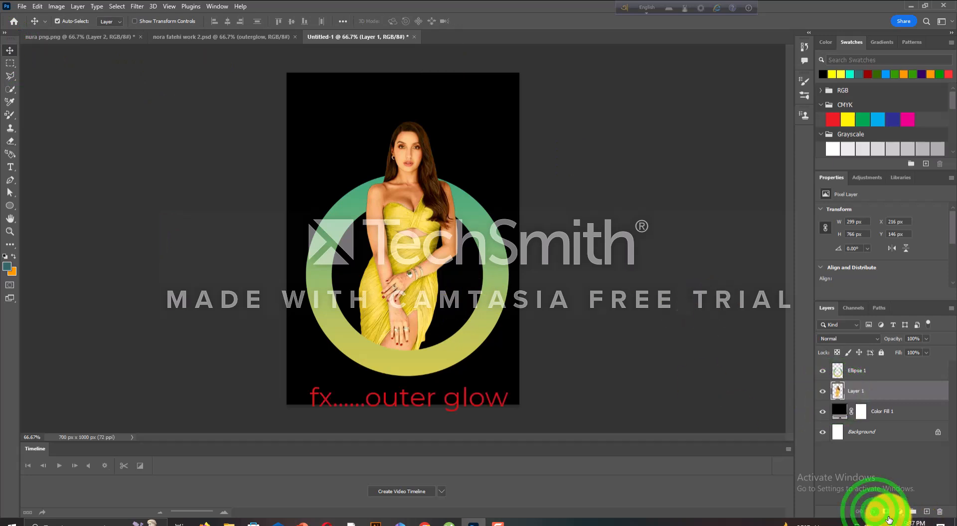
click(893, 497)
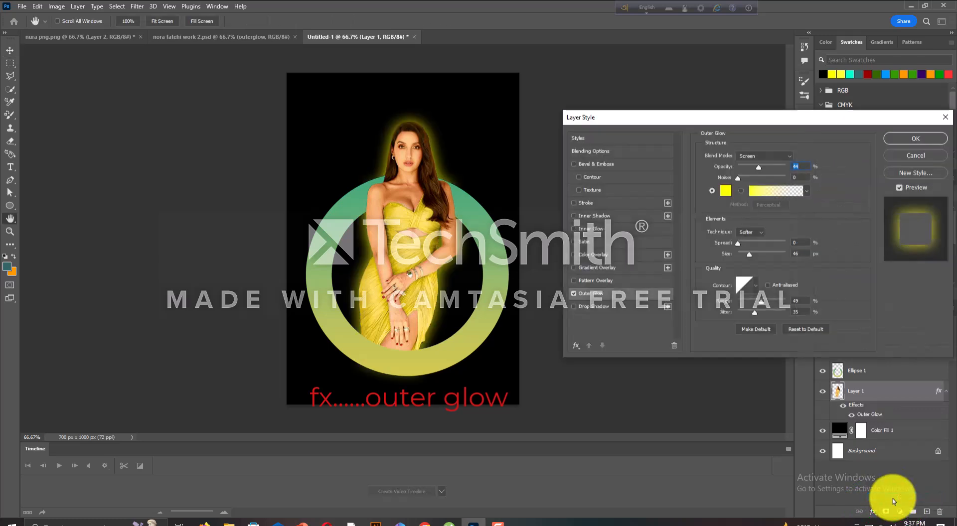
click(916, 139)
Step: Apply a yellow Outer Glow with 44% opacity and 46 px size to the Ellipse 1 ring layer
click(838, 371)
click(872, 512)
click(904, 497)
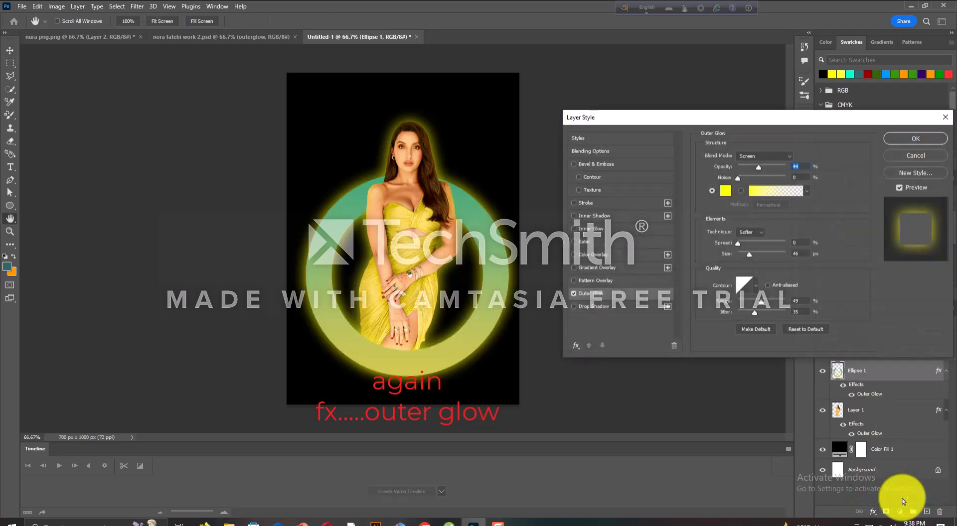
click(915, 139)
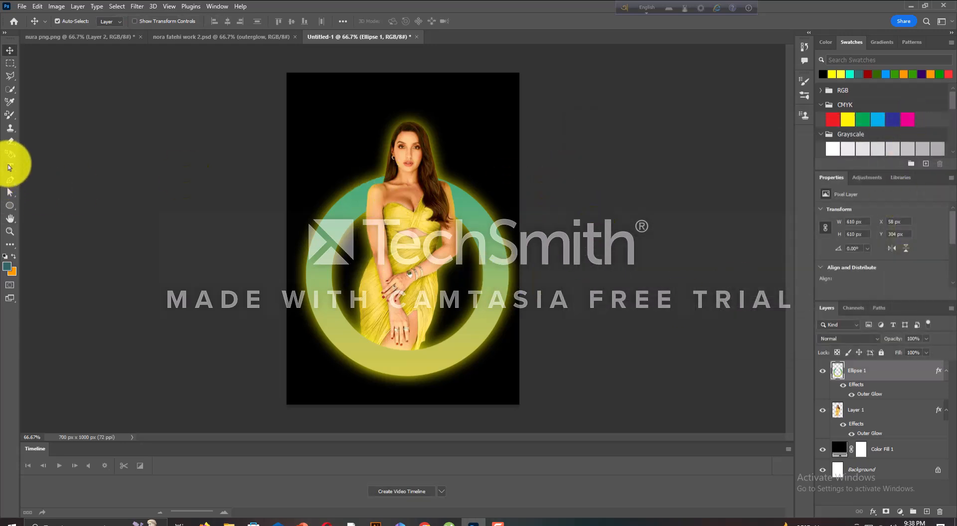
Step: Set the Type tool's text color to a more saturated bright green
click(9, 168)
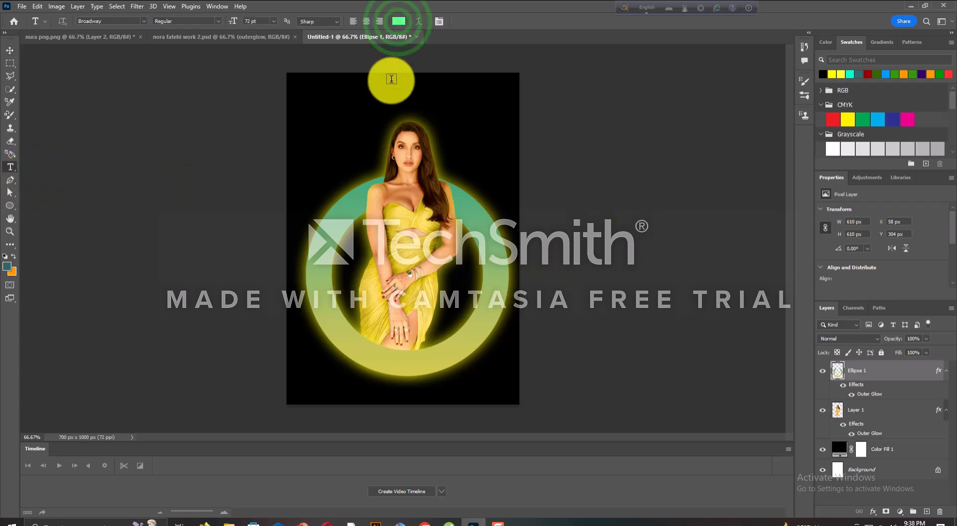
click(398, 21)
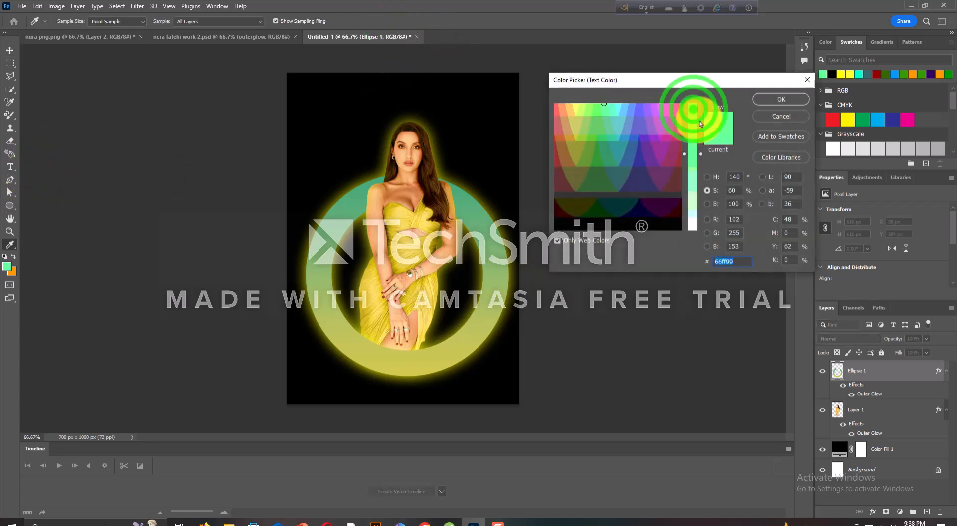
click(782, 98)
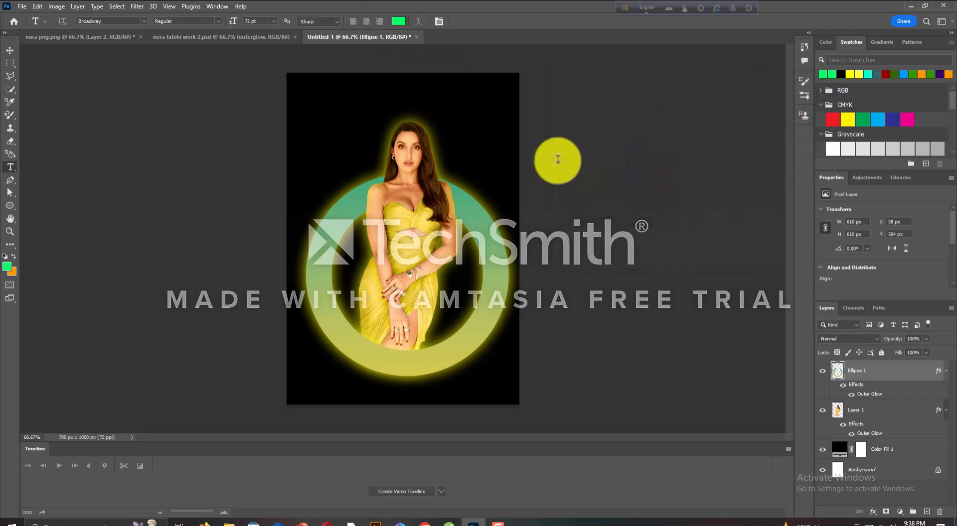
Step: Add the text "outer glow" in 72 pt Broadway and center it above the woman's head
click(309, 98)
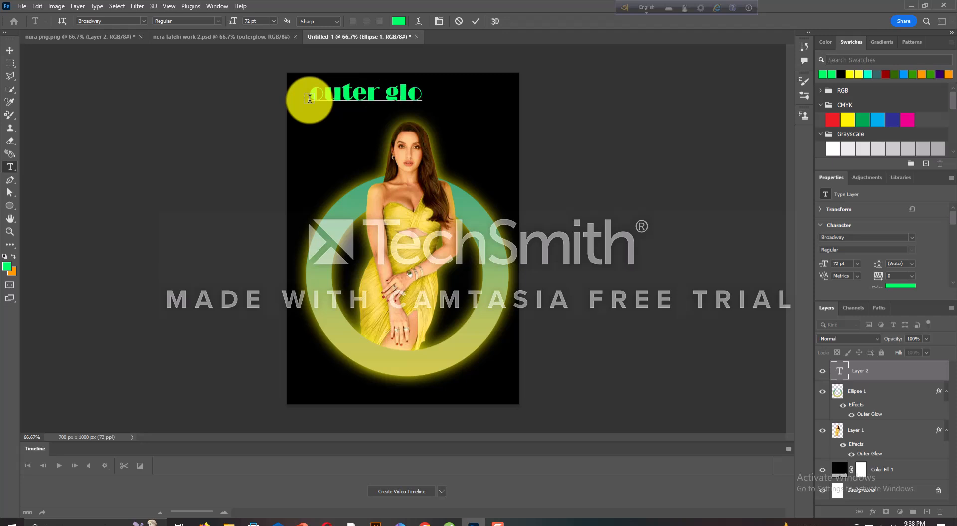
click(9, 50)
click(339, 99)
drag(334, 97, 378, 96)
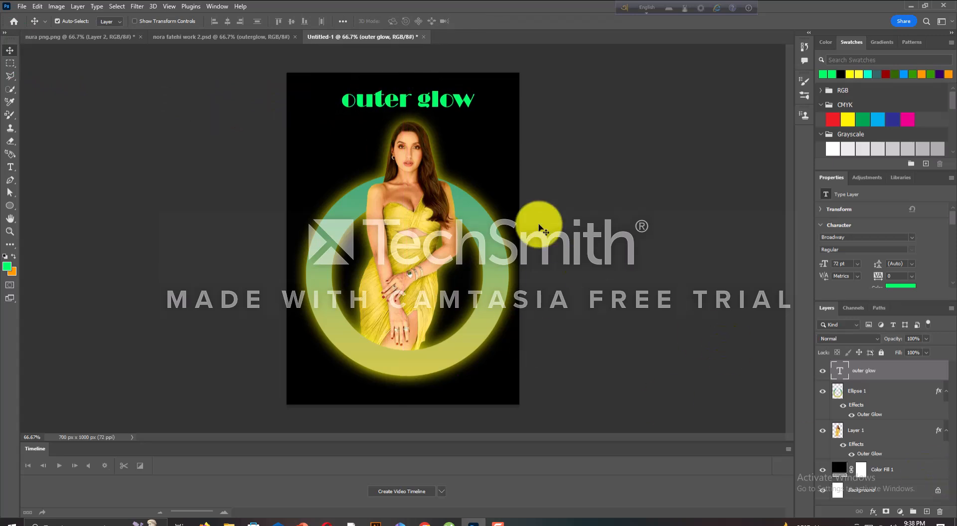
Step: Apply an Outer Glow layer style to the "outer glow" text layer
click(9, 54)
click(420, 102)
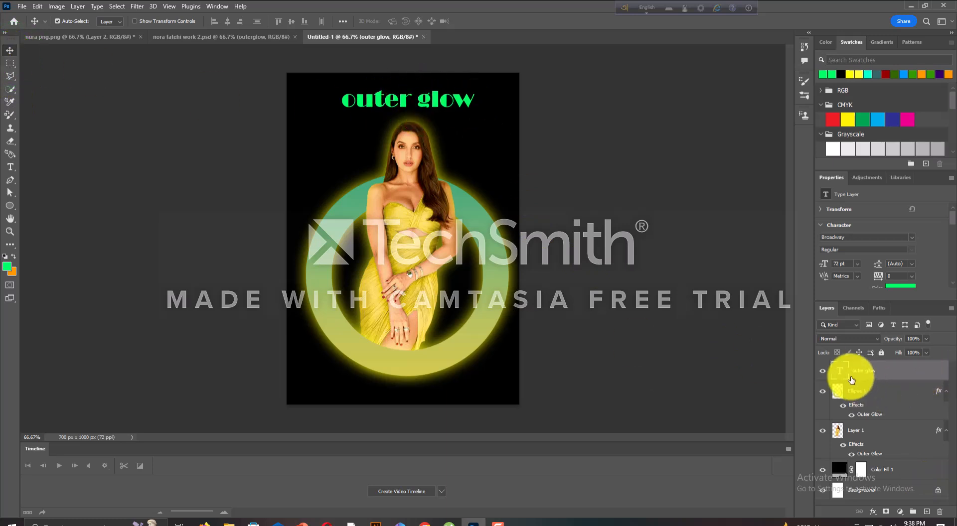
click(873, 511)
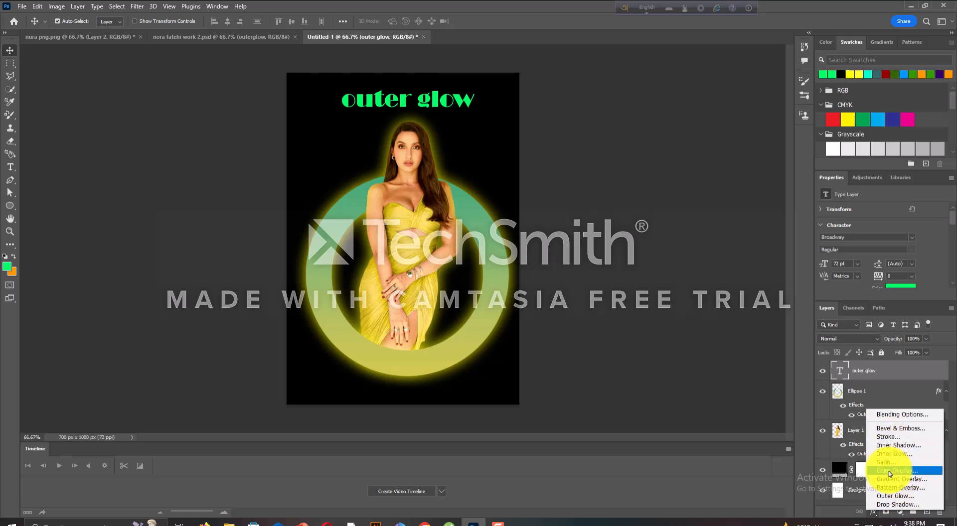
click(885, 506)
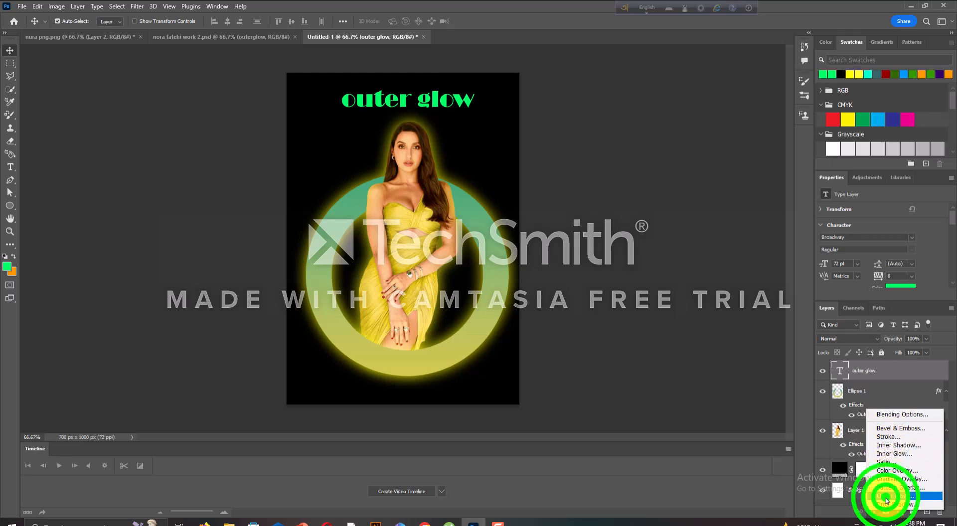
click(912, 140)
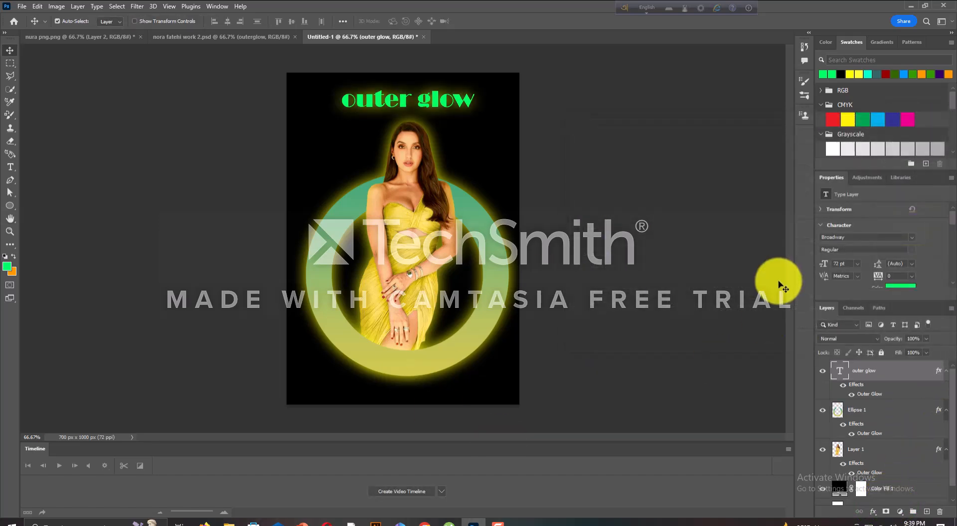